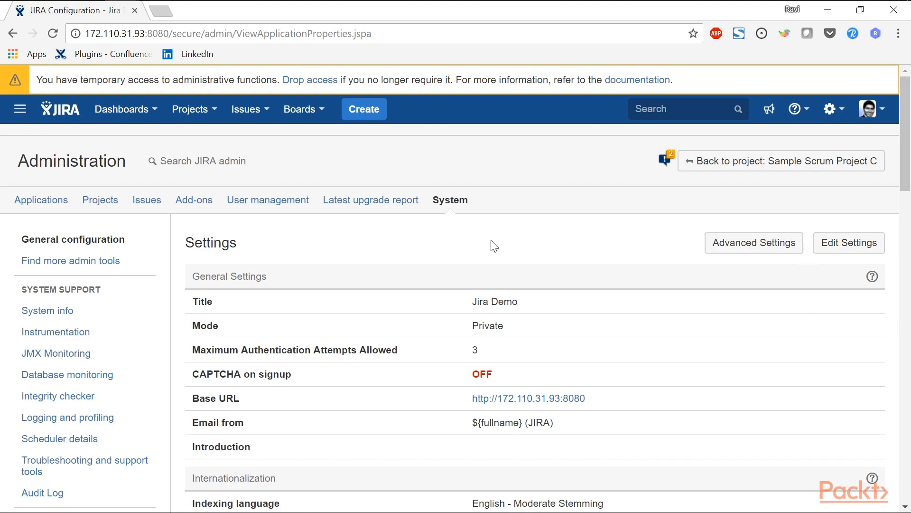
Open the Backup system page from the system administration settings.
scroll(491, 242, down, 9)
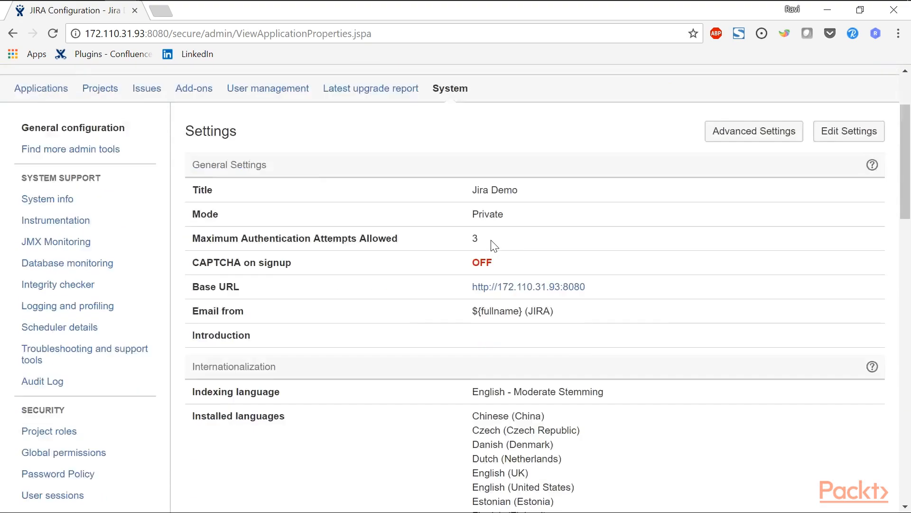
scroll(491, 240, down, 3)
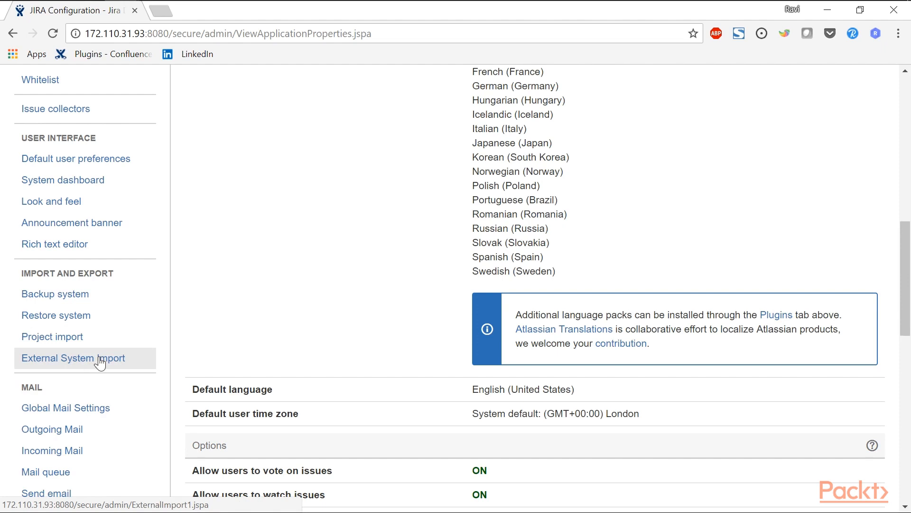
click(78, 302)
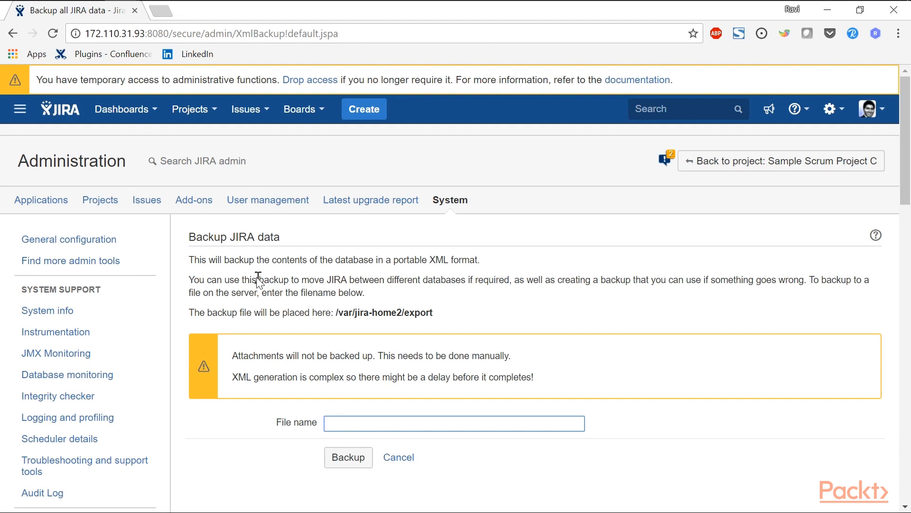
Back up the JIRA data to a file named 2018-06-03_backup and highlight the resulting export path.
scroll(257, 280, down, 3)
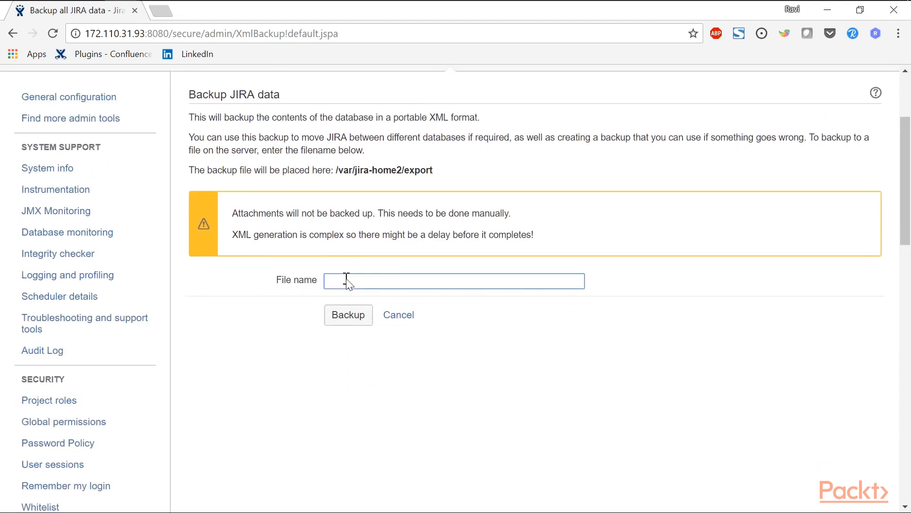
click(349, 283)
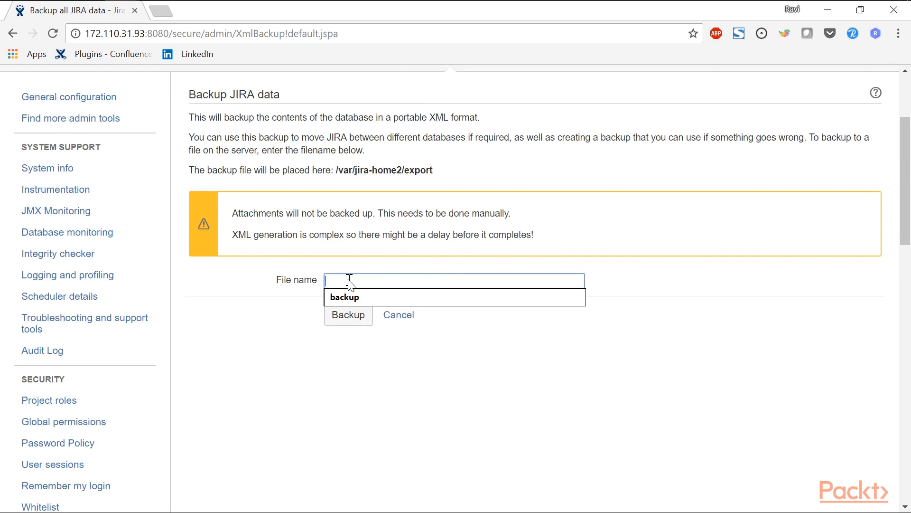
text(2018)
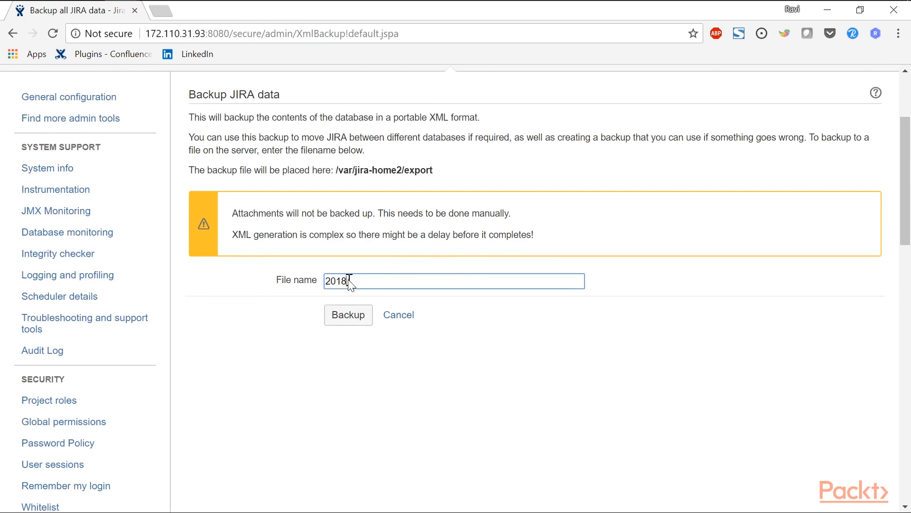
text(-06-03_backi)
key(BackSpace)
text(up)
click(346, 319)
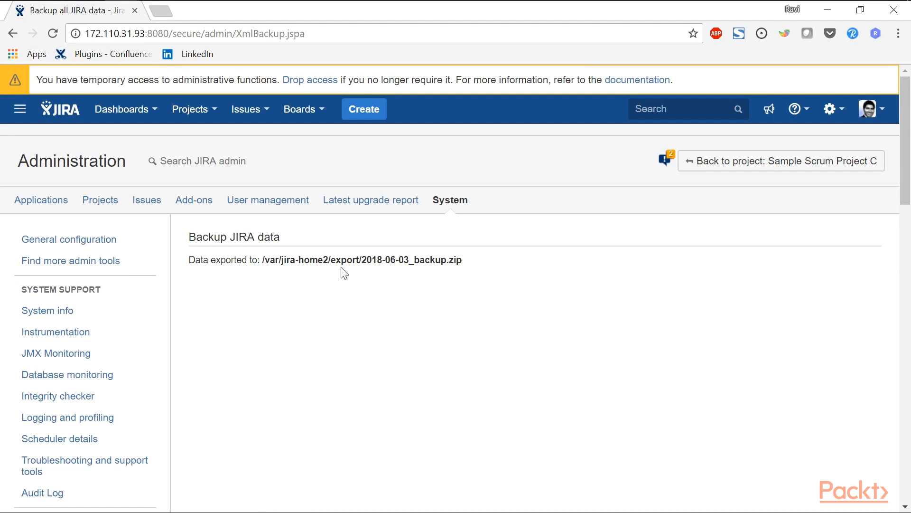
drag(466, 262, 331, 260)
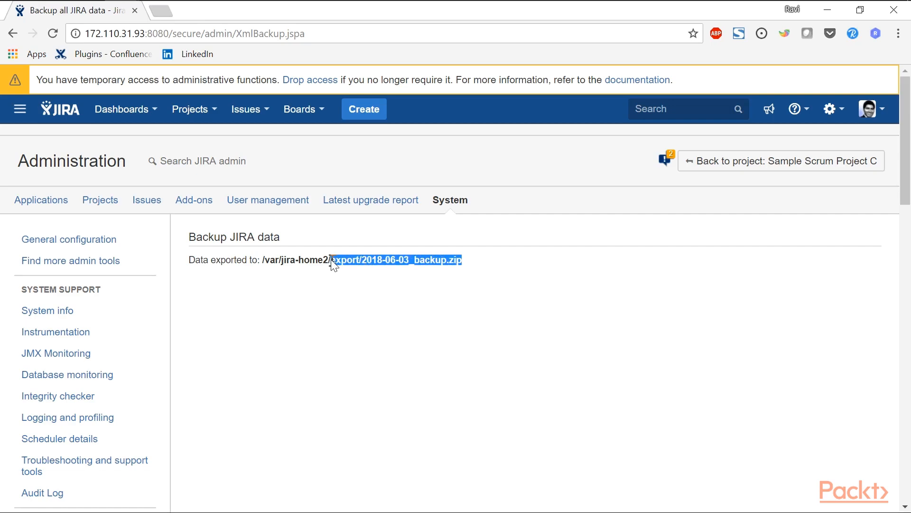
Open the Restore system page and choose 2018-06-03_backup as the restore file name.
scroll(333, 266, down, 10)
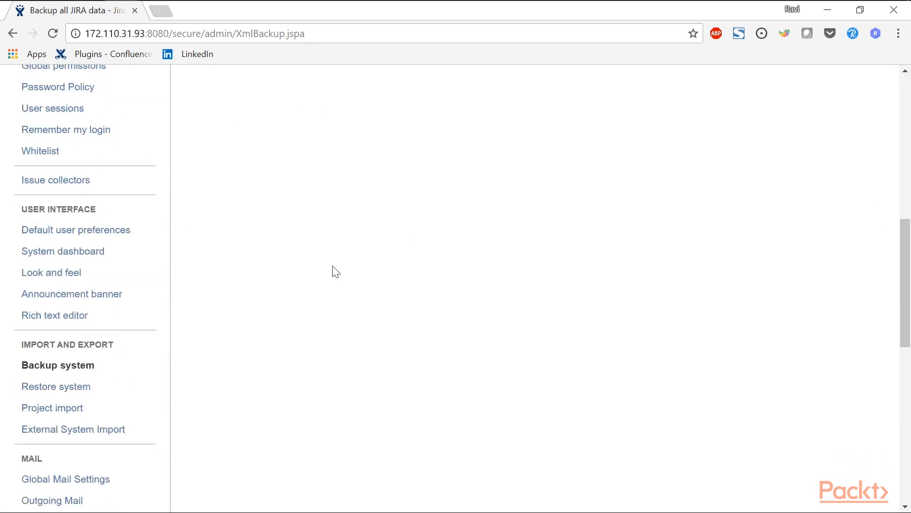
click(86, 387)
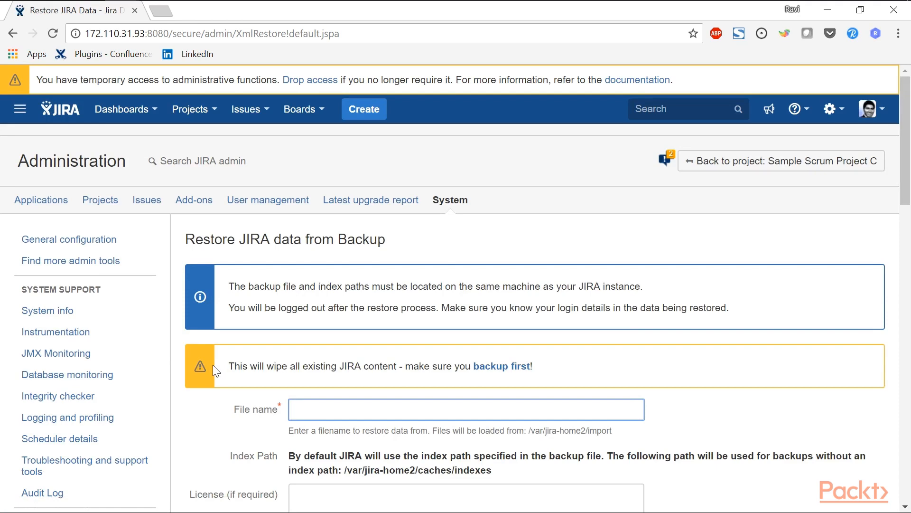
scroll(213, 366, down, 3)
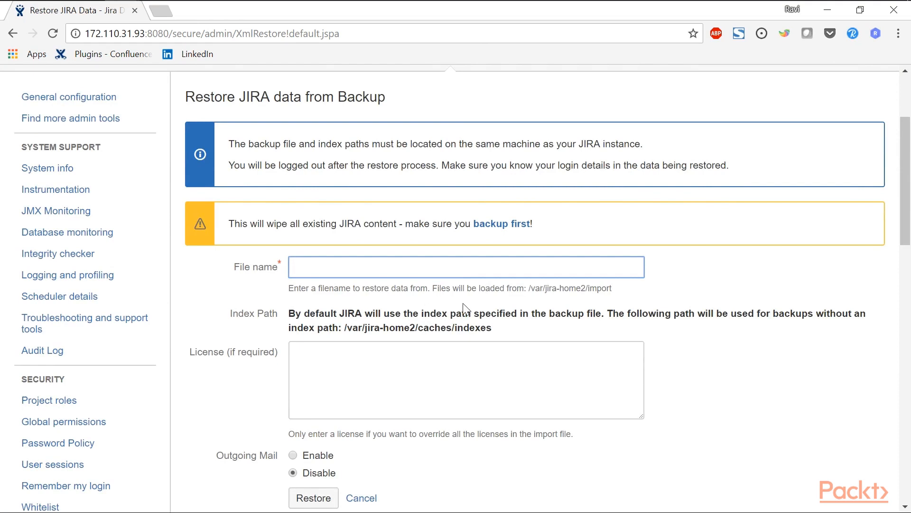
click(620, 295)
drag(613, 289, 529, 288)
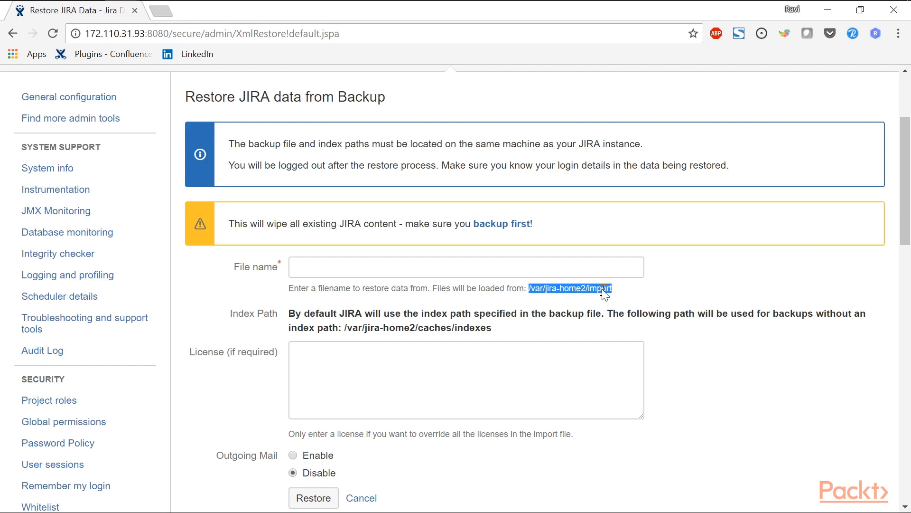
click(533, 271)
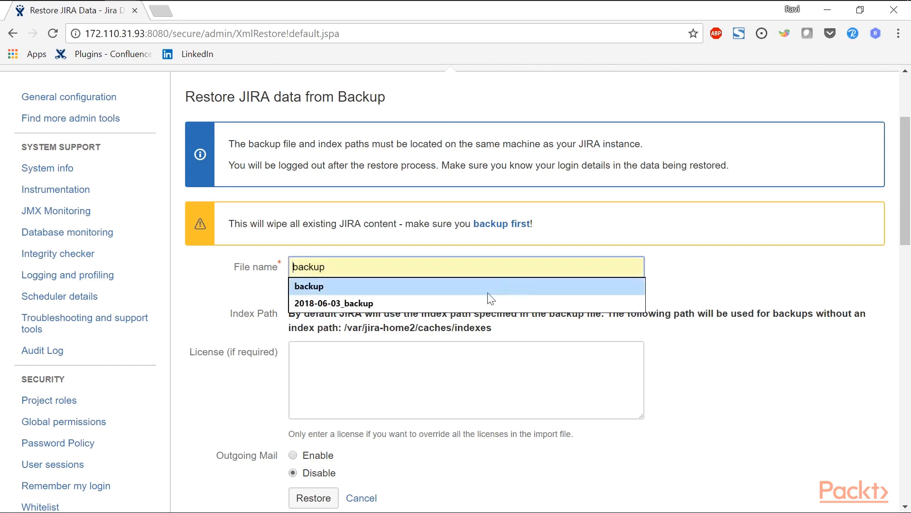
click(484, 301)
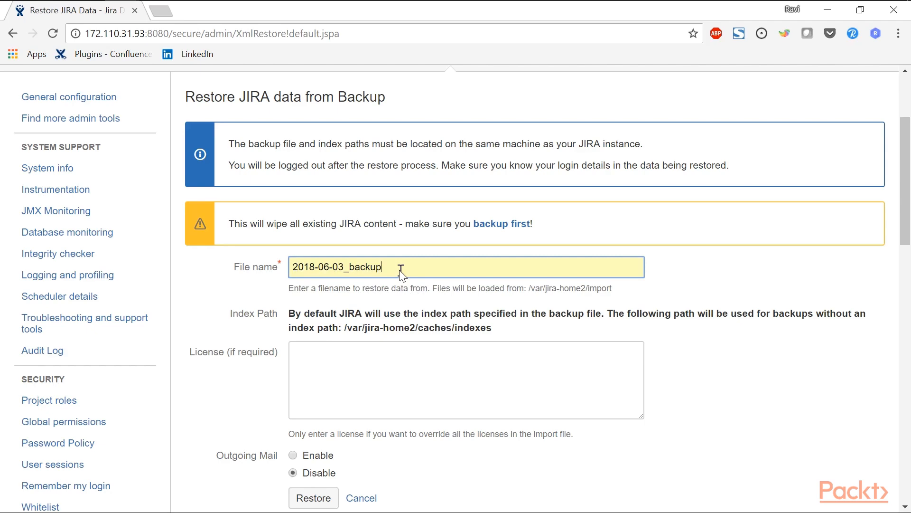
Leave the unfinished restore form and open the Project import page to review its backup file requirements.
scroll(285, 320, down, 3)
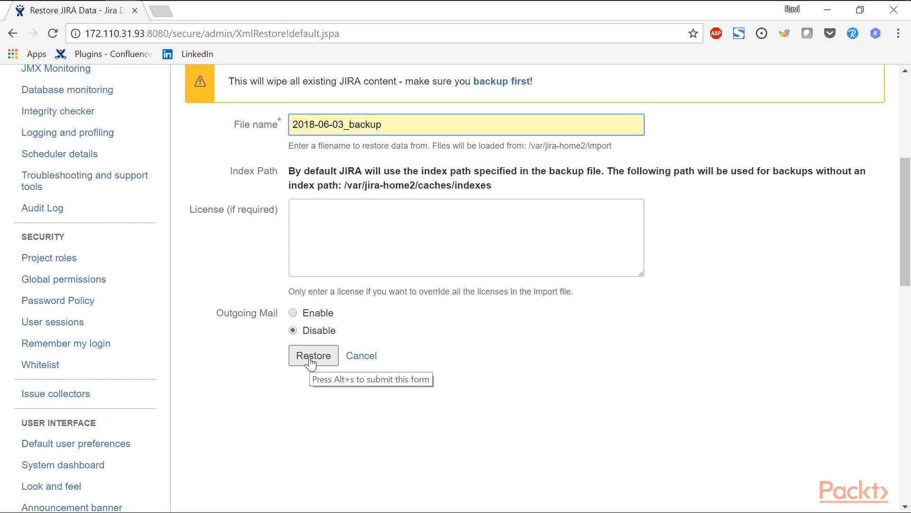
scroll(311, 363, down, 5)
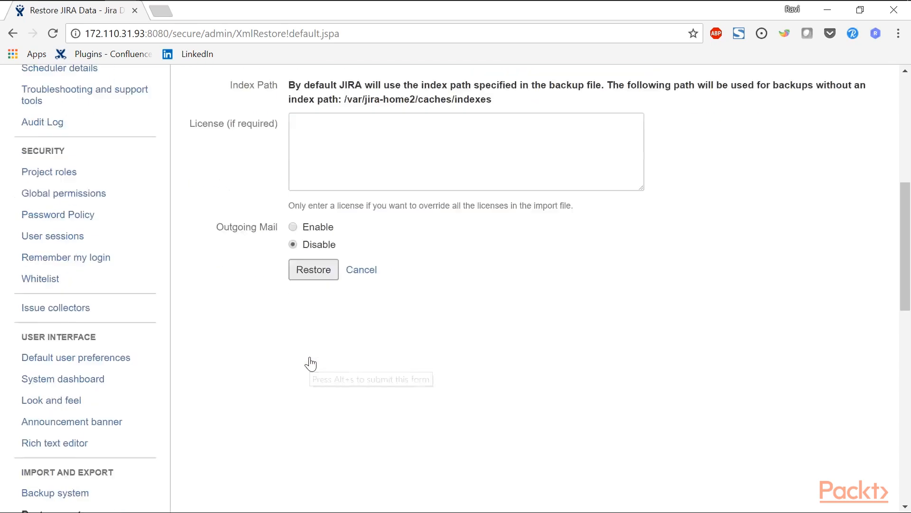
click(78, 343)
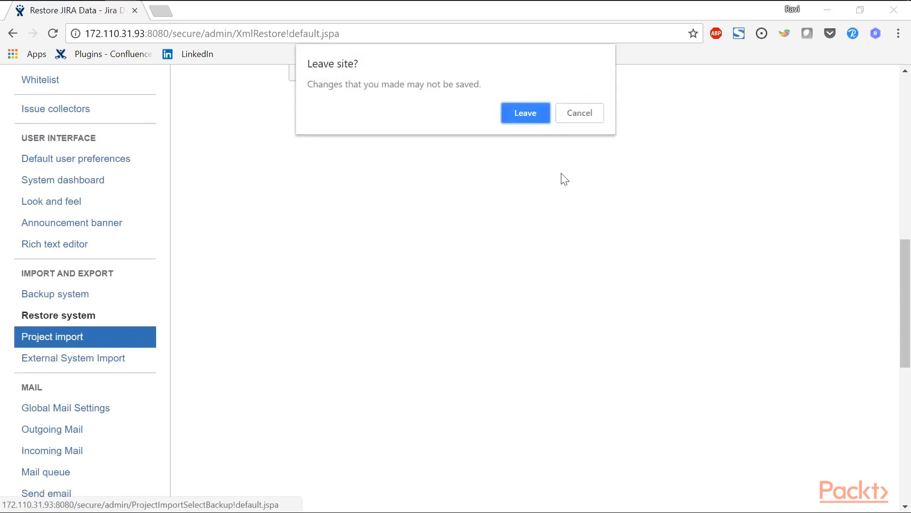
click(537, 112)
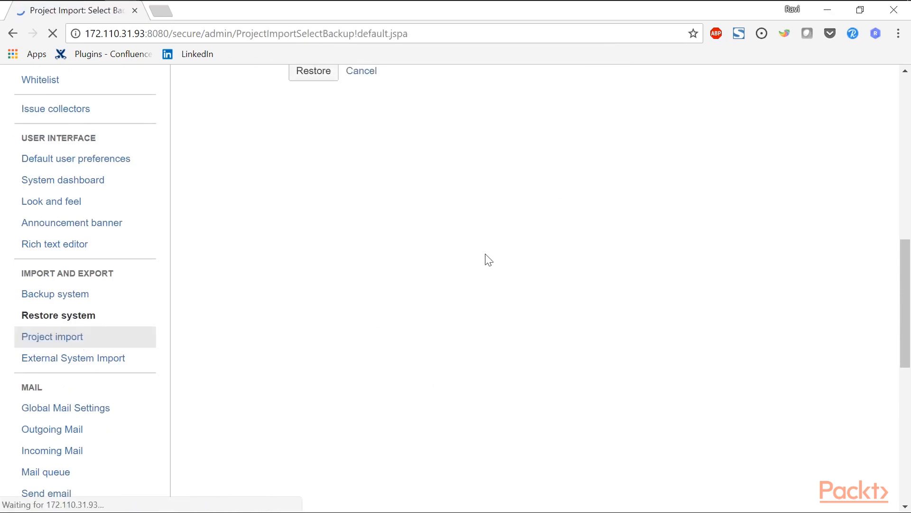
scroll(493, 265, down, 4)
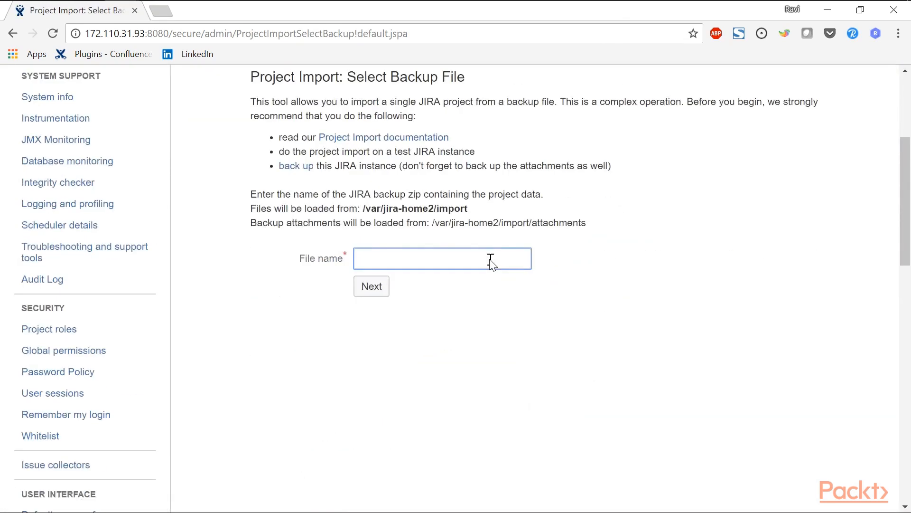
scroll(493, 265, down, 3)
scroll(493, 265, up, 7)
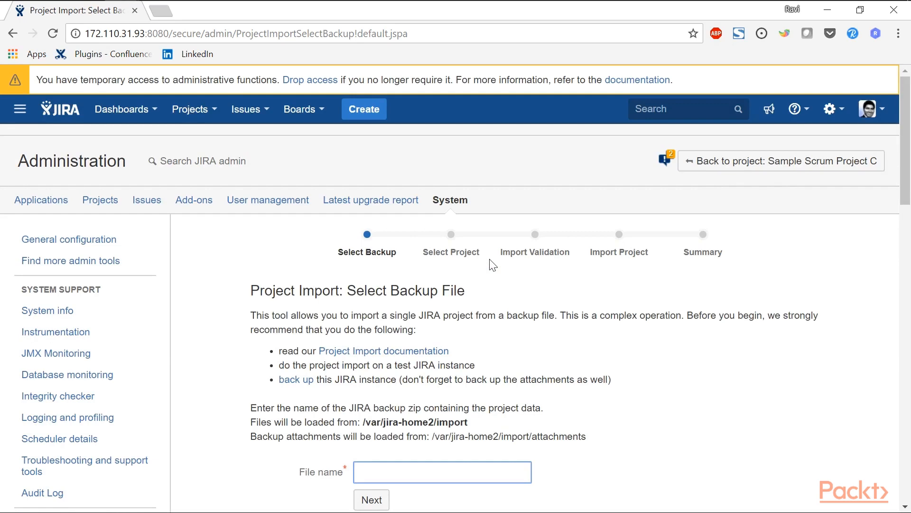
scroll(492, 265, down, 3)
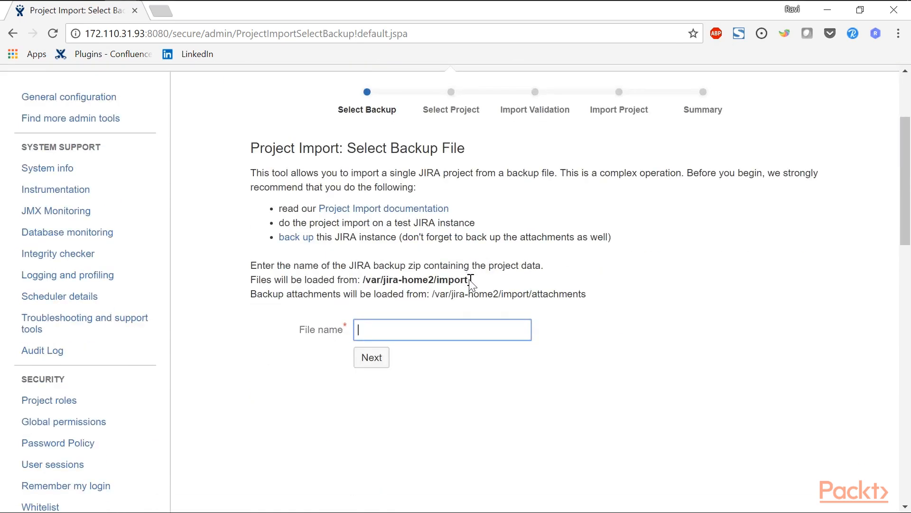
scroll(472, 282, up, 3)
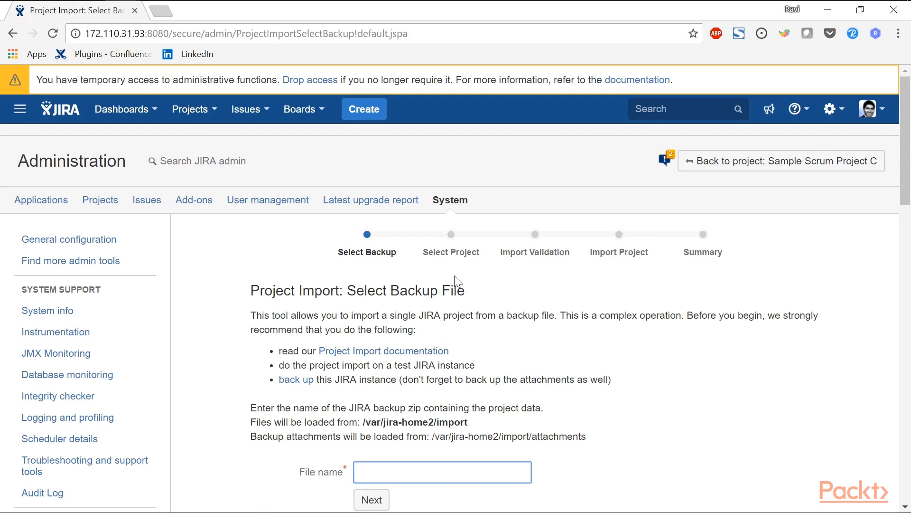
Open External System Import and browse the available importer products in the JIRA import wizard.
scroll(454, 278, down, 12)
click(120, 287)
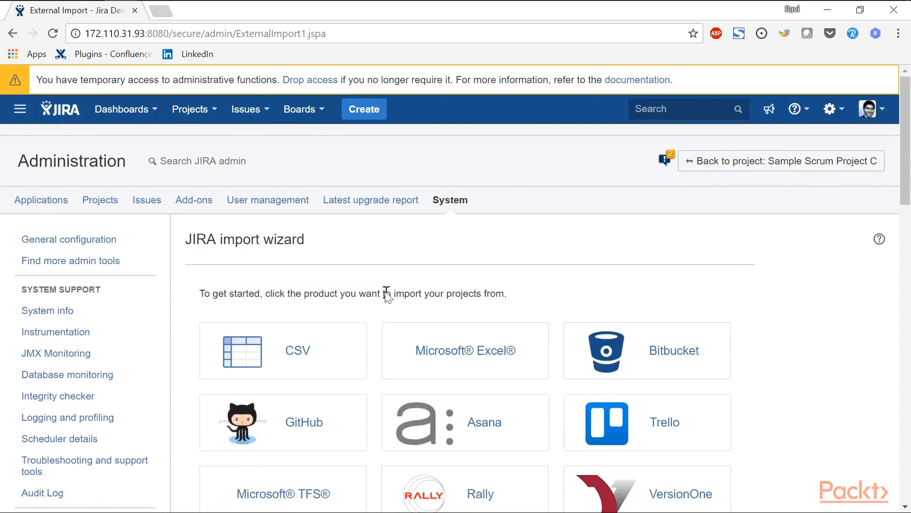
scroll(386, 294, down, 5)
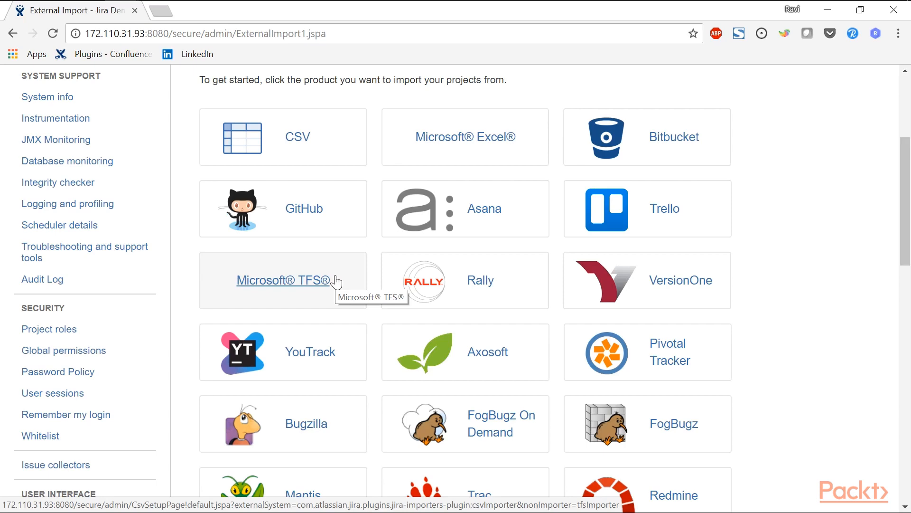
scroll(337, 289, up, 3)
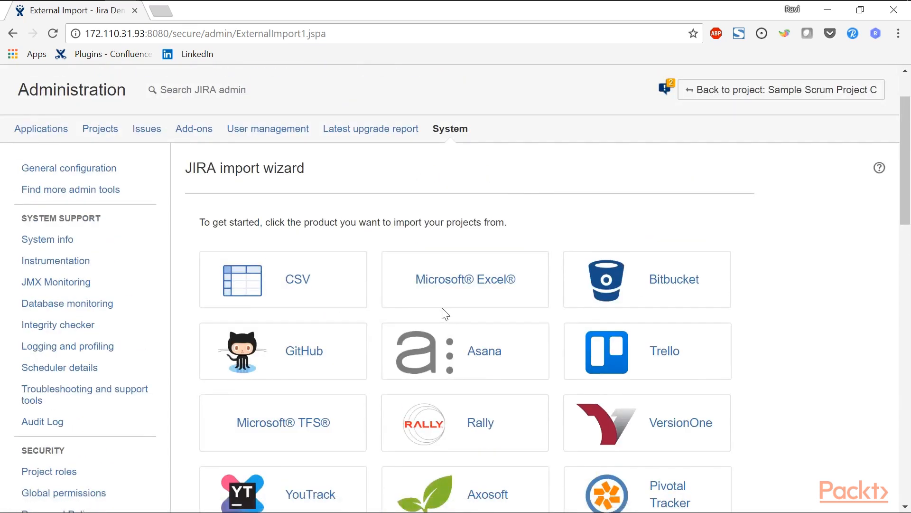
scroll(442, 309, down, 3)
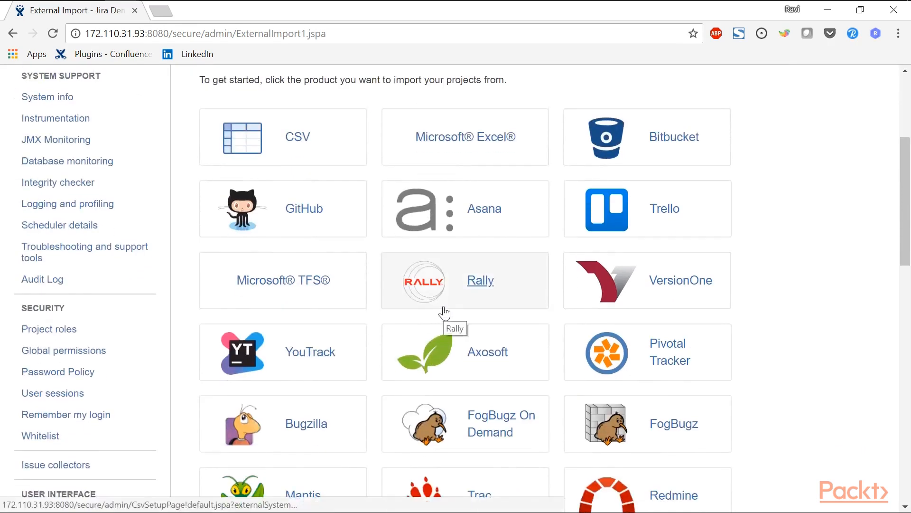